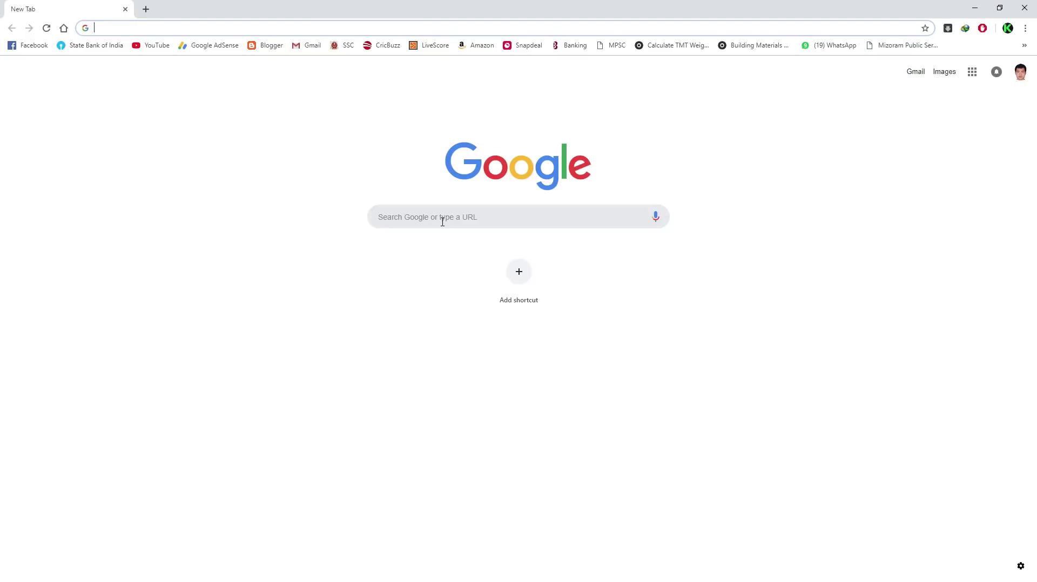
{"action": "left_click", "coordinate": [443, 221]}
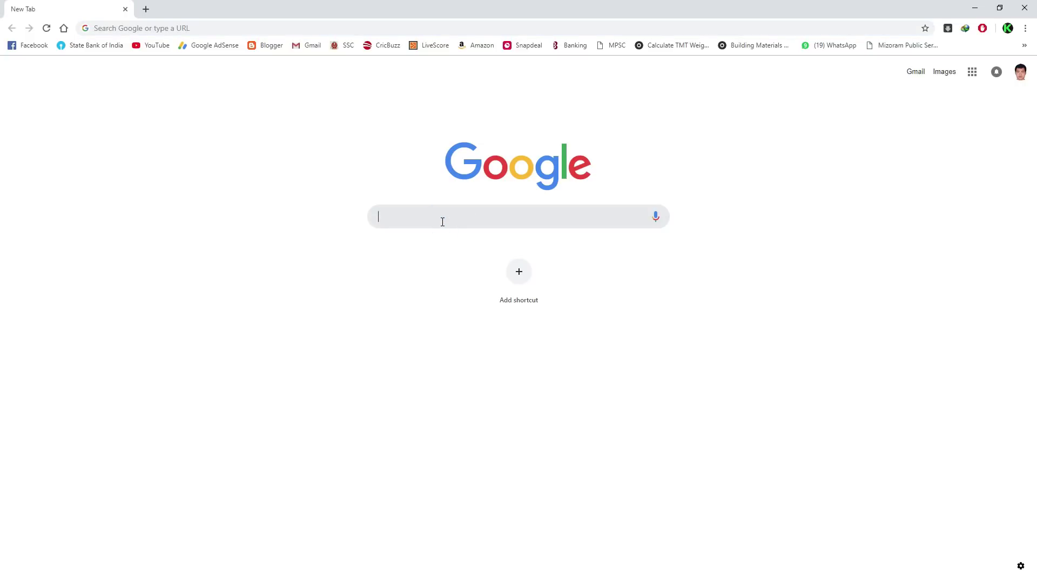
{"action": "type", "text": "ww"}
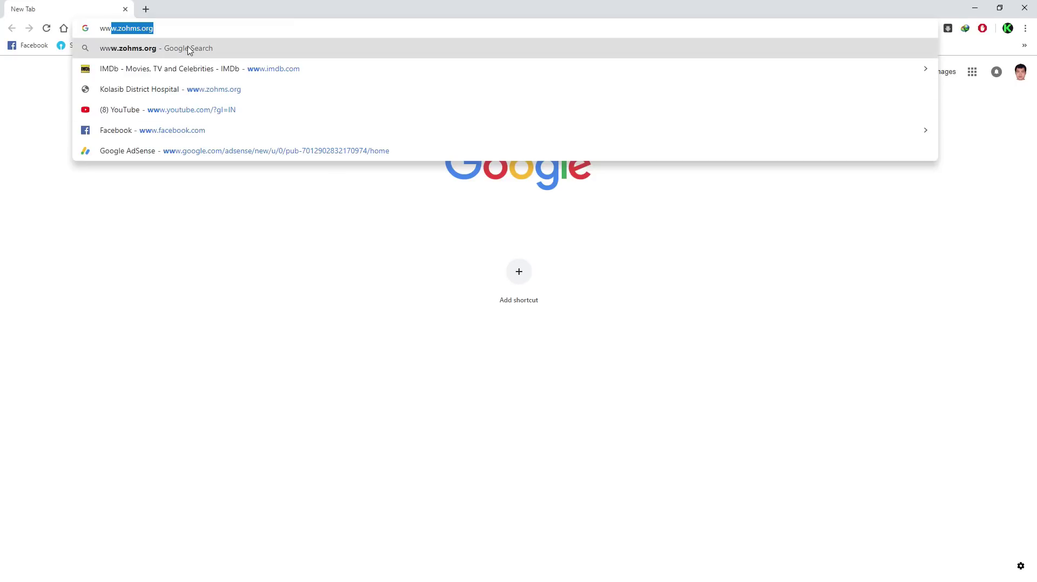
{"action": "left_click", "coordinate": [154, 50]}
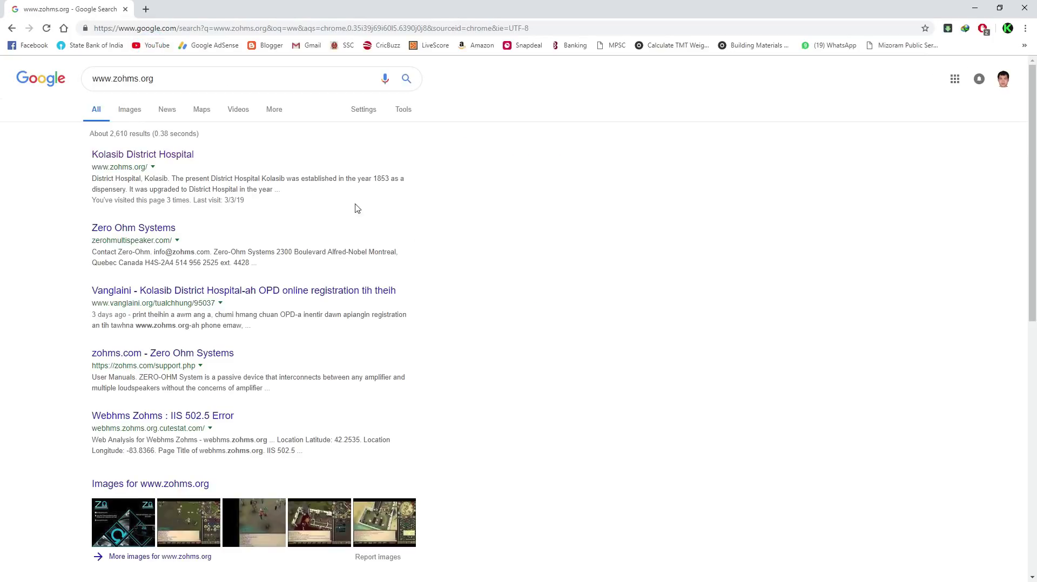
{"action": "left_click", "coordinate": [143, 157]}
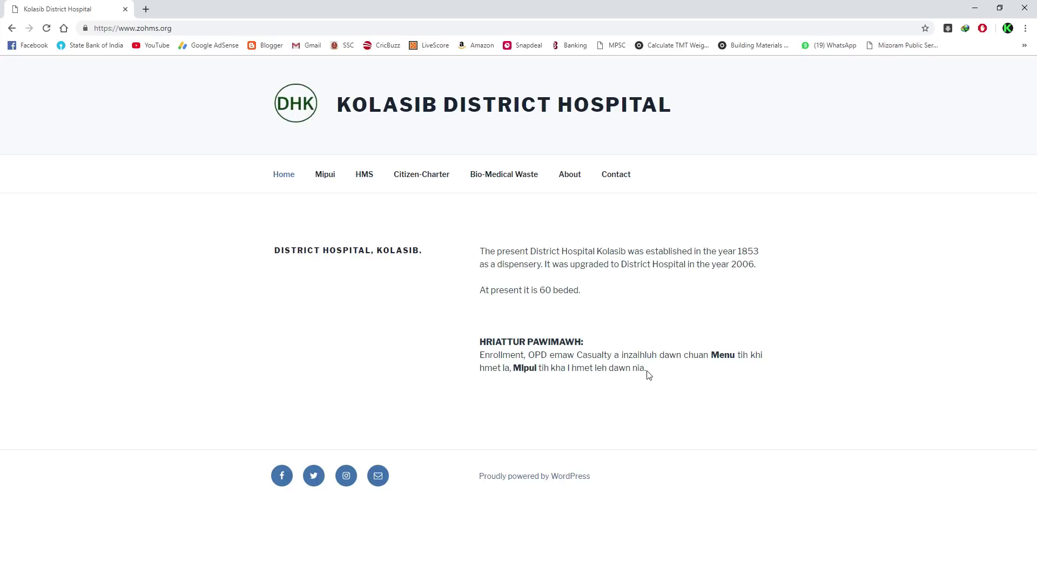
Step: Go to the Mipui section and open the Patient Enrolment form
{"action": "left_click", "coordinate": [326, 176]}
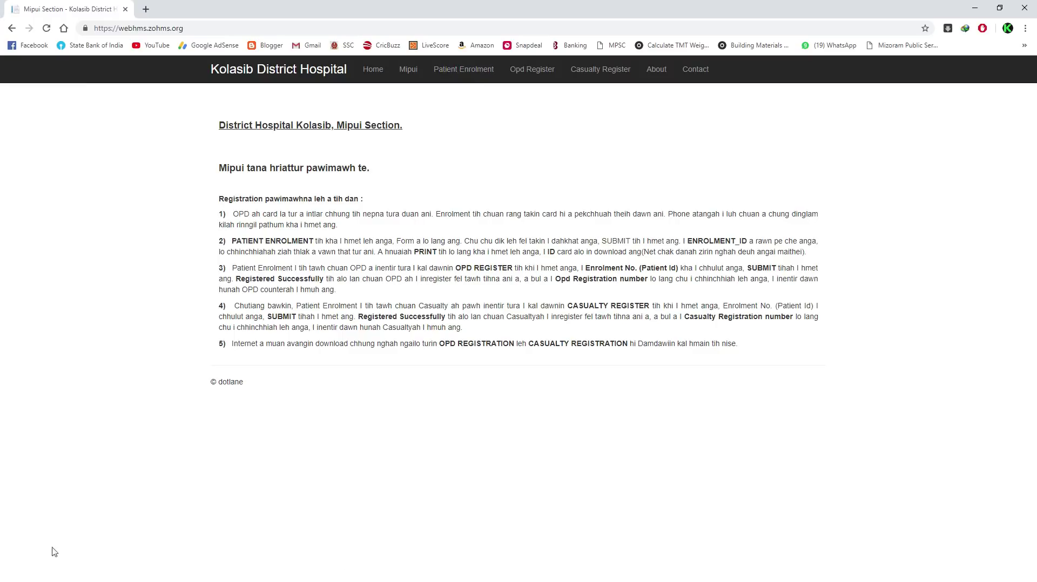
{"action": "left_click", "coordinate": [464, 72]}
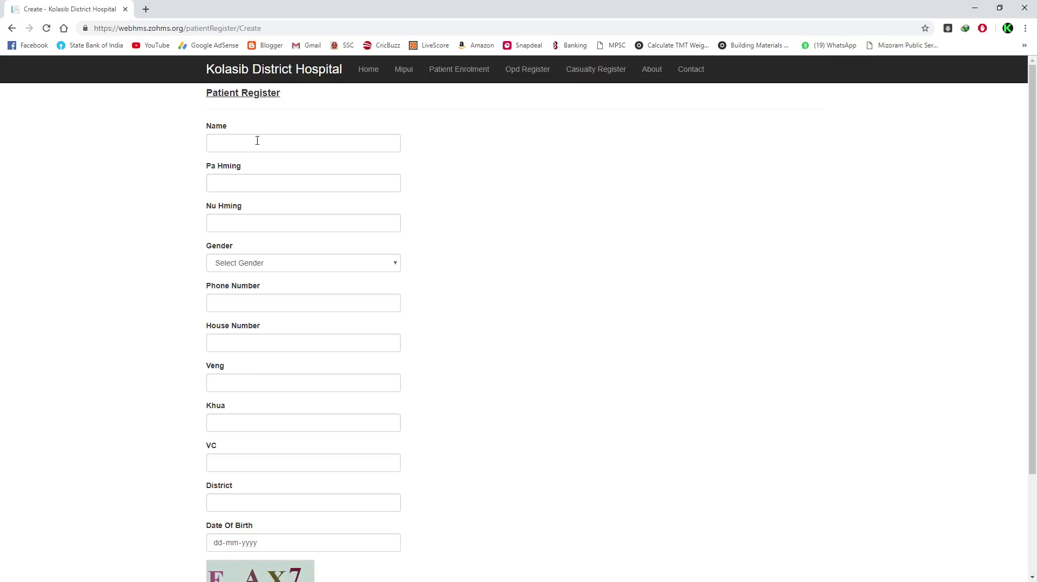
Step: Enter the patient's name, father's and mother's names, gender Male, and a saved phone number
{"action": "left_click", "coordinate": [257, 141]}
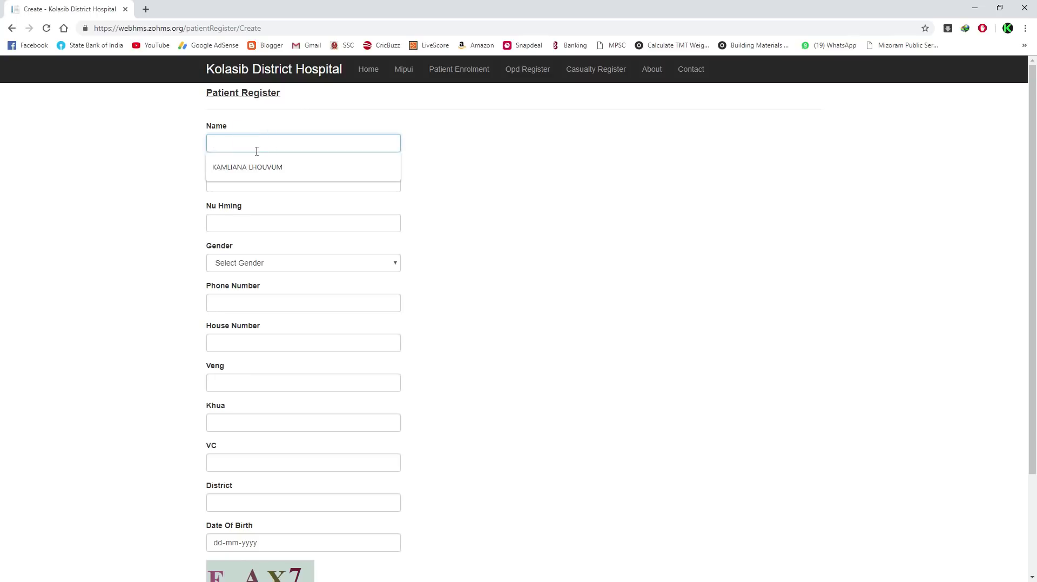
{"action": "left_click", "coordinate": [278, 189]}
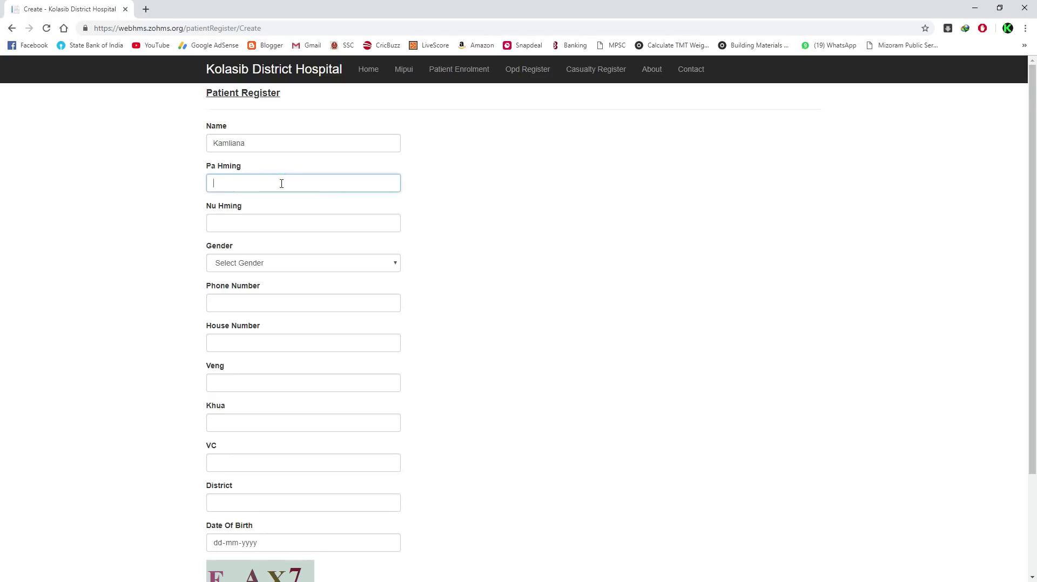
{"action": "left_click", "coordinate": [305, 227]}
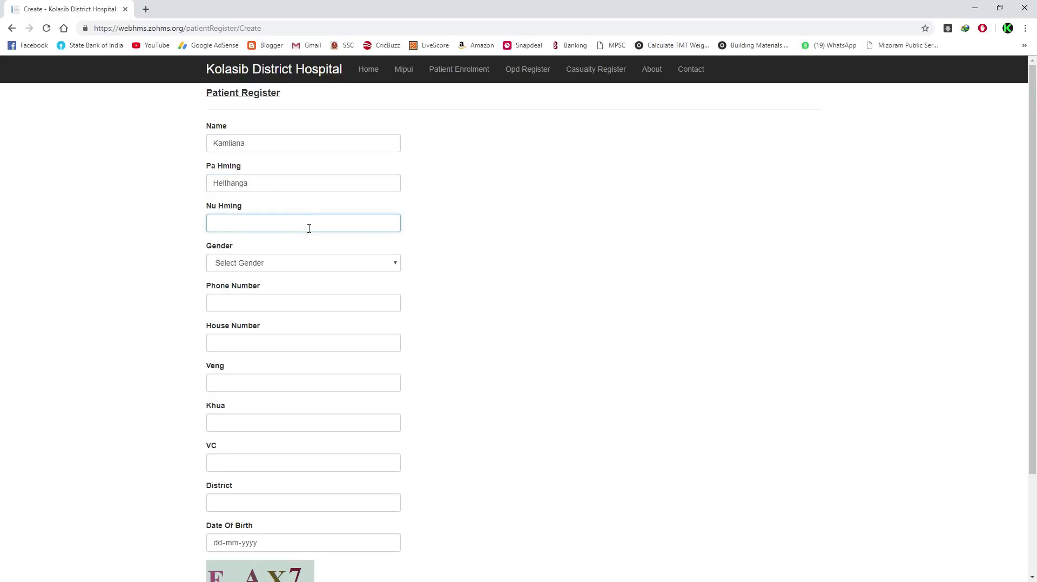
{"action": "left_click", "coordinate": [251, 263]}
{"action": "left_click", "coordinate": [250, 285]}
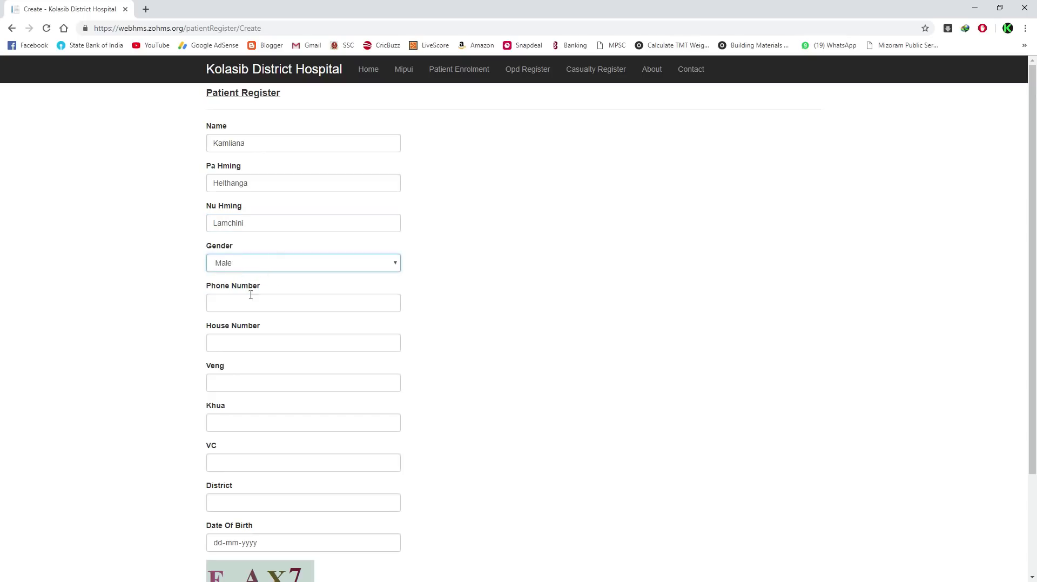
{"action": "left_click", "coordinate": [252, 303]}
{"action": "left_click", "coordinate": [262, 324]}
Step: Fill in the house number, locality, town, village council and district address fields
{"action": "left_click", "coordinate": [244, 344]}
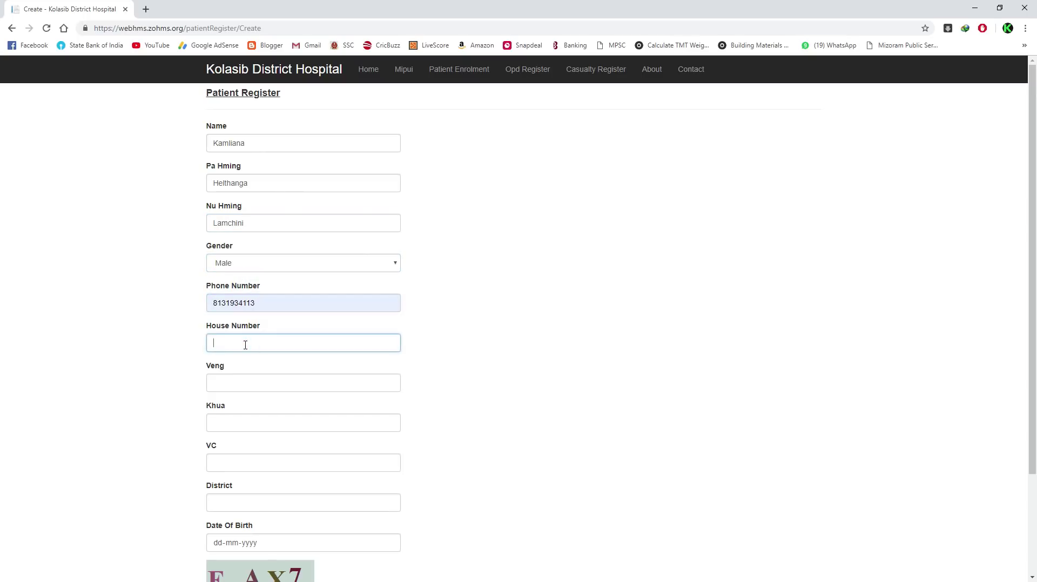
{"action": "left_click", "coordinate": [238, 380]}
{"action": "type", "text": "Rengtekawn"}
{"action": "left_click", "coordinate": [232, 423]}
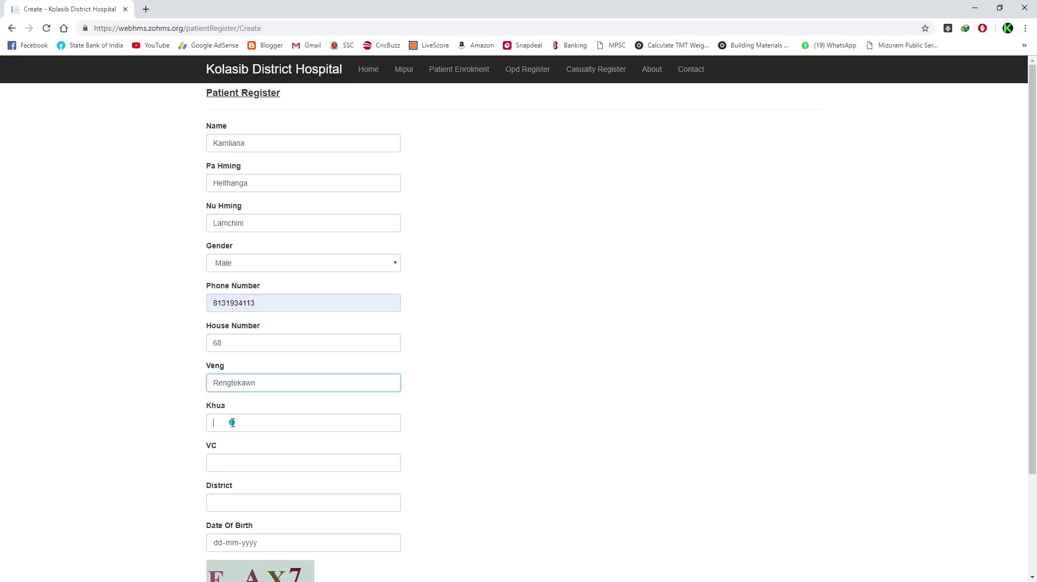
{"action": "type", "text": "Kolasib"}
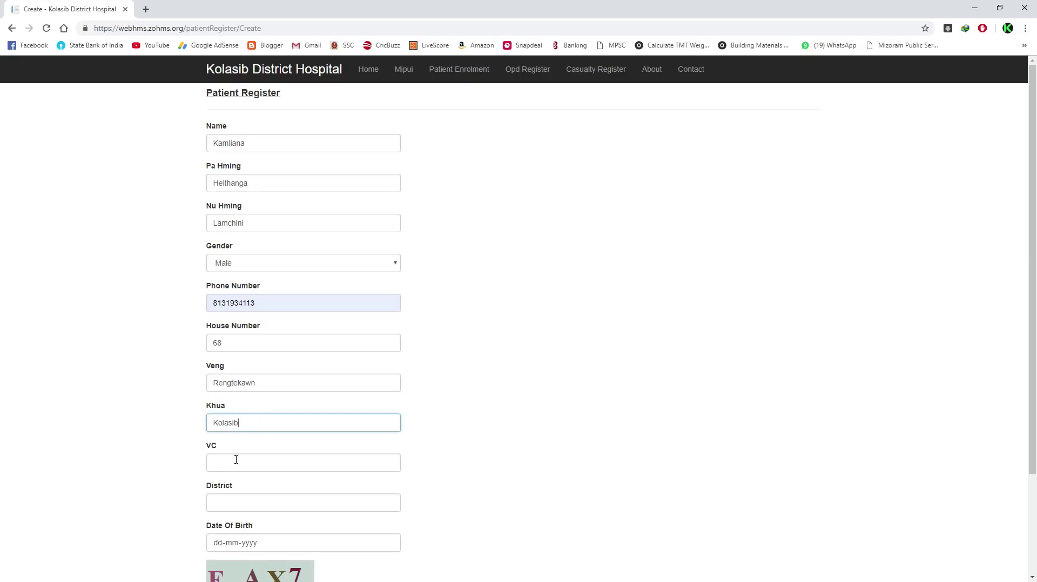
{"action": "left_click", "coordinate": [236, 460]}
{"action": "type", "text": "Rengtekawn"}
{"action": "left_click", "coordinate": [265, 495]}
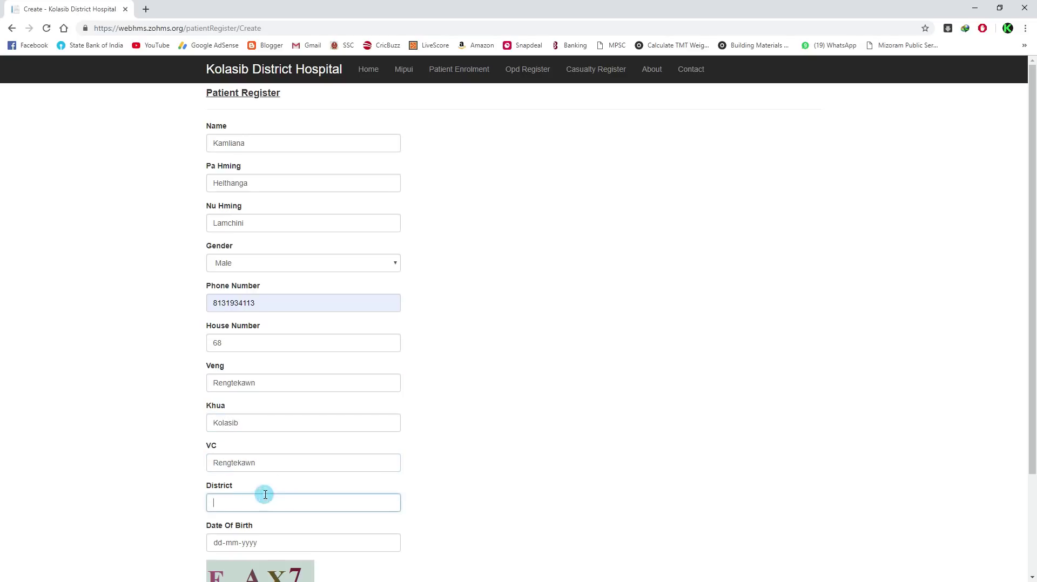
{"action": "type", "text": "Kolasib"}
Step: Enter the patient's date of birth and the captcha, then submit the registration
{"action": "scroll", "coordinate": [278, 491], "scroll_direction": "down", "scroll_amount": 3}
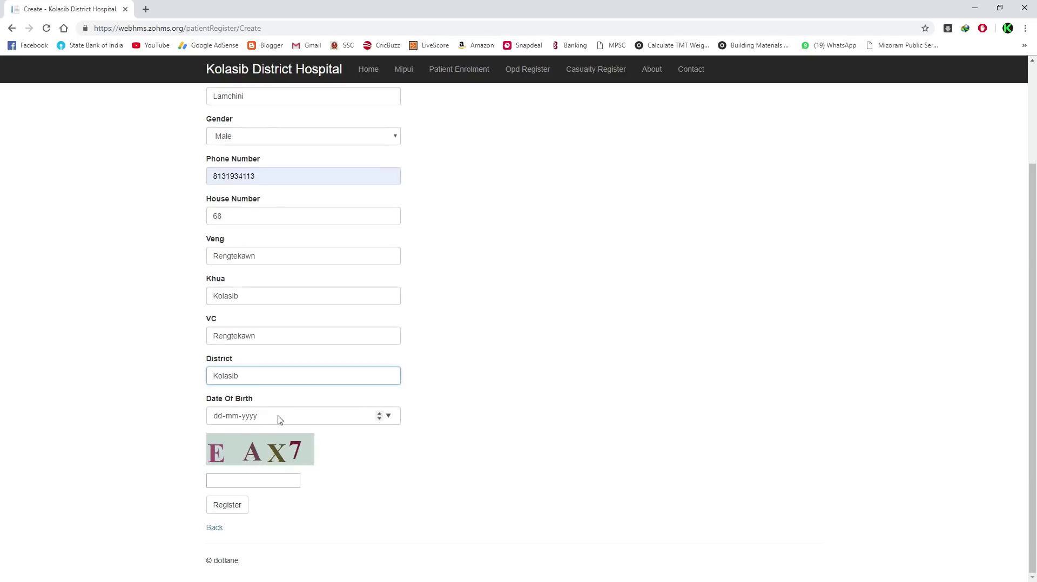
{"action": "left_click", "coordinate": [294, 420]}
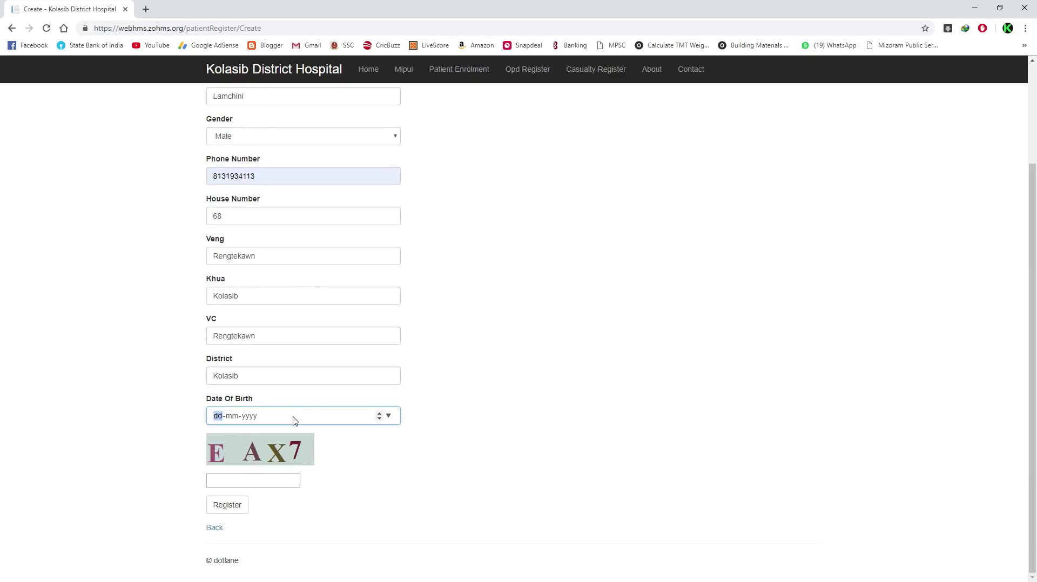
{"action": "left_click", "coordinate": [237, 480]}
{"action": "type", "text": "EX"}
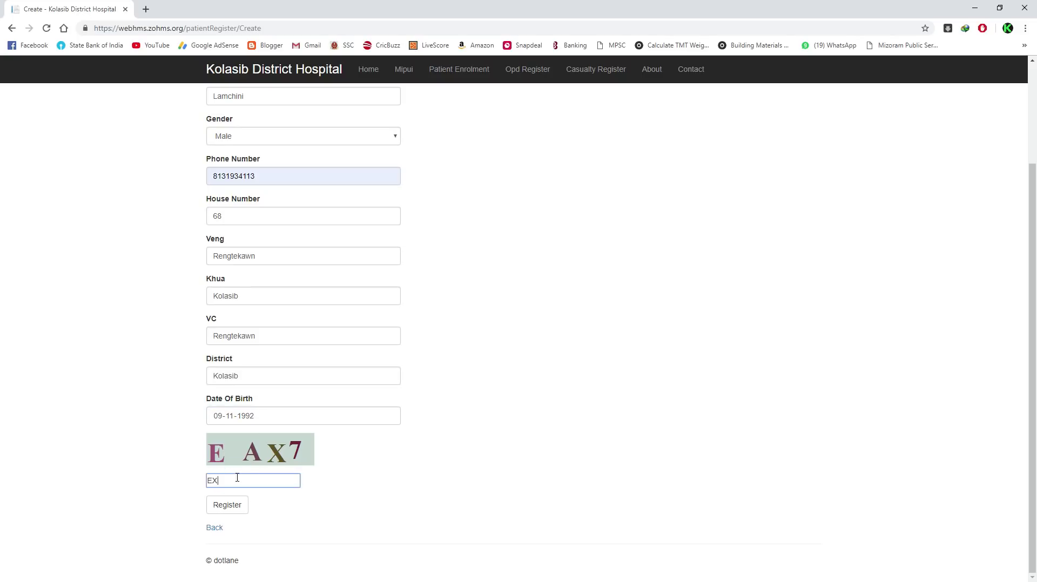
{"action": "type", "text": "AX7"}
{"action": "left_click", "coordinate": [238, 503]}
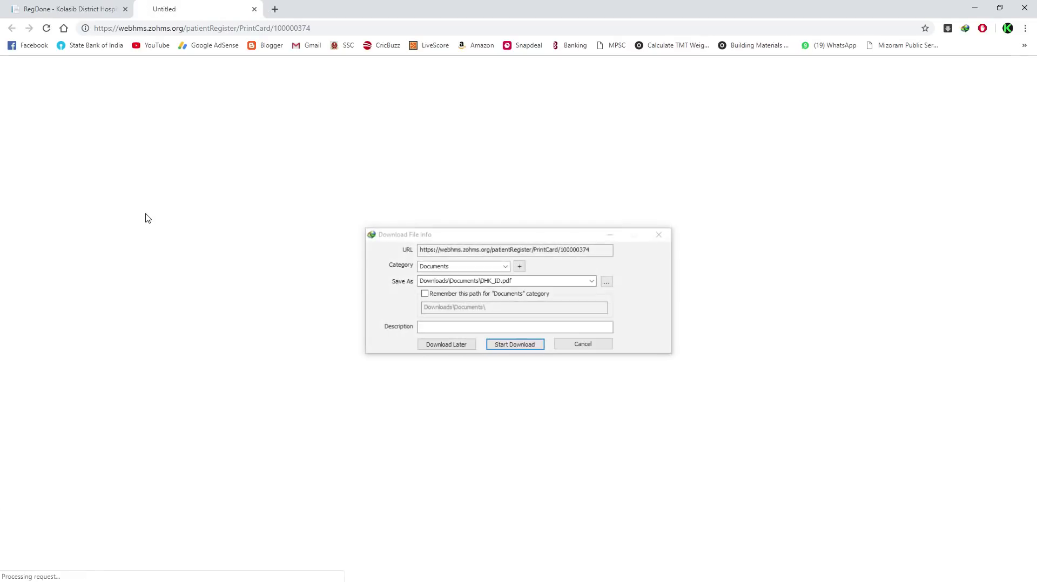
Step: Download the patient's enrollment card as DHK_ID.pdf
{"action": "left_click", "coordinate": [514, 345]}
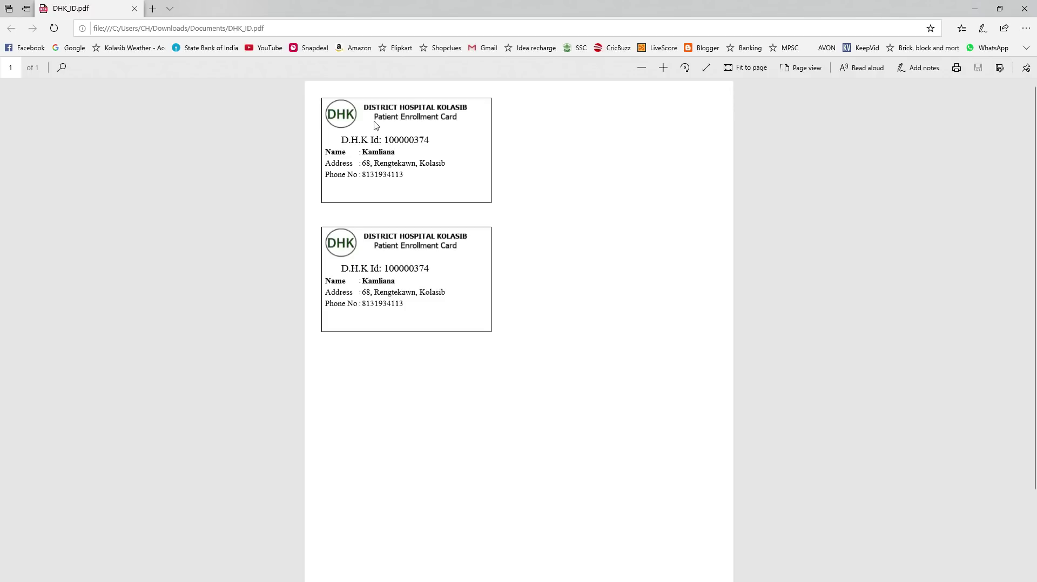
Step: Return to the hospital site and open the OPD Registration form's Patient Id field
{"action": "key", "text": "alt+Tab"}
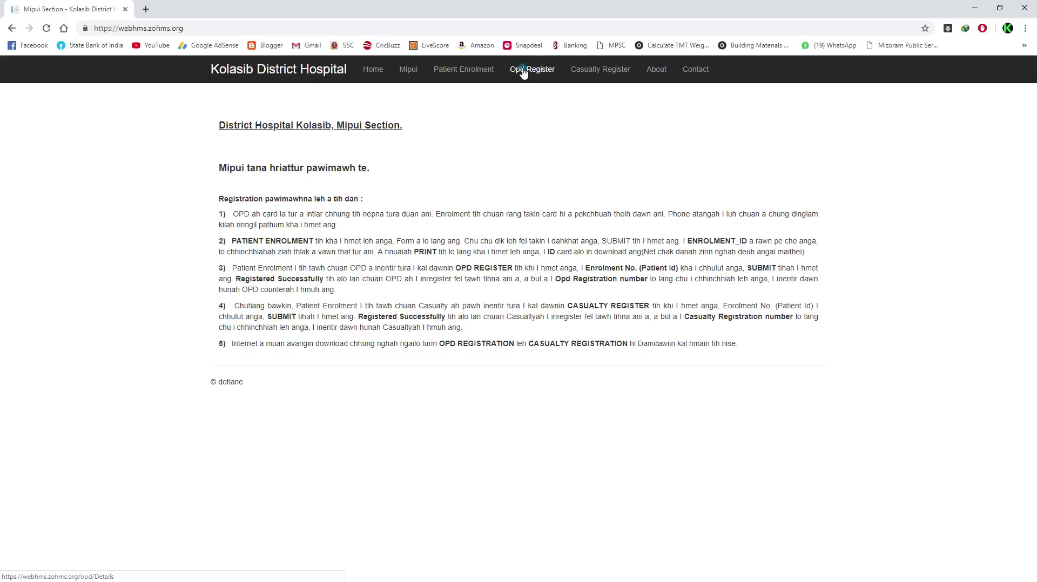
{"action": "left_click", "coordinate": [522, 69]}
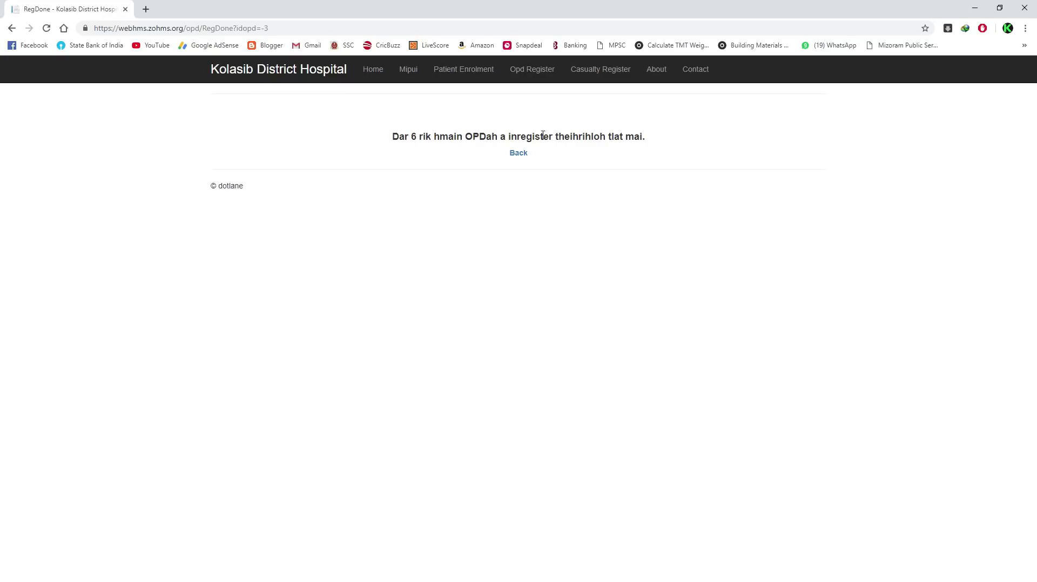
{"action": "key", "text": "alt+Left"}
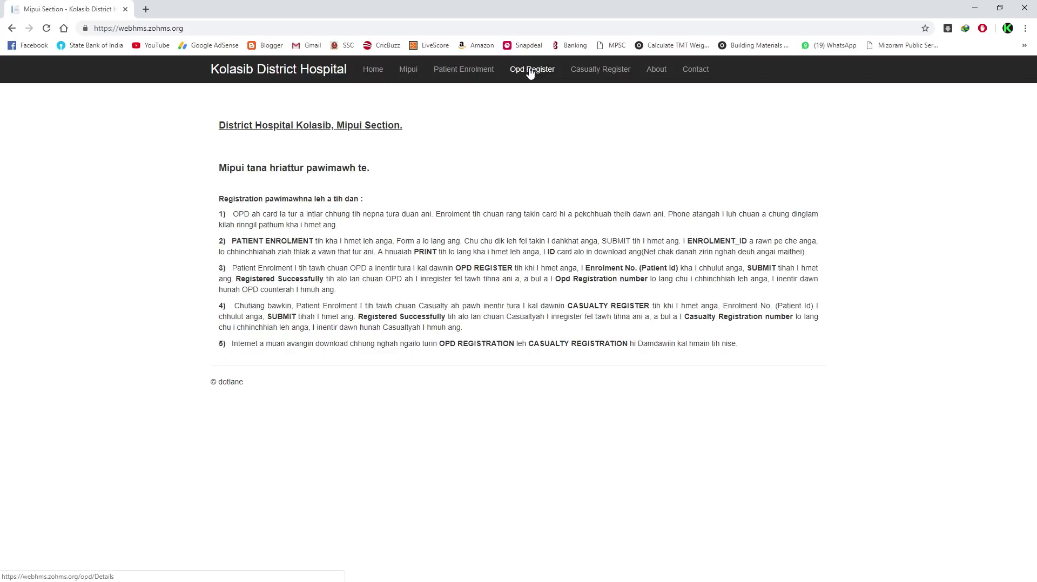
{"action": "left_click", "coordinate": [526, 73]}
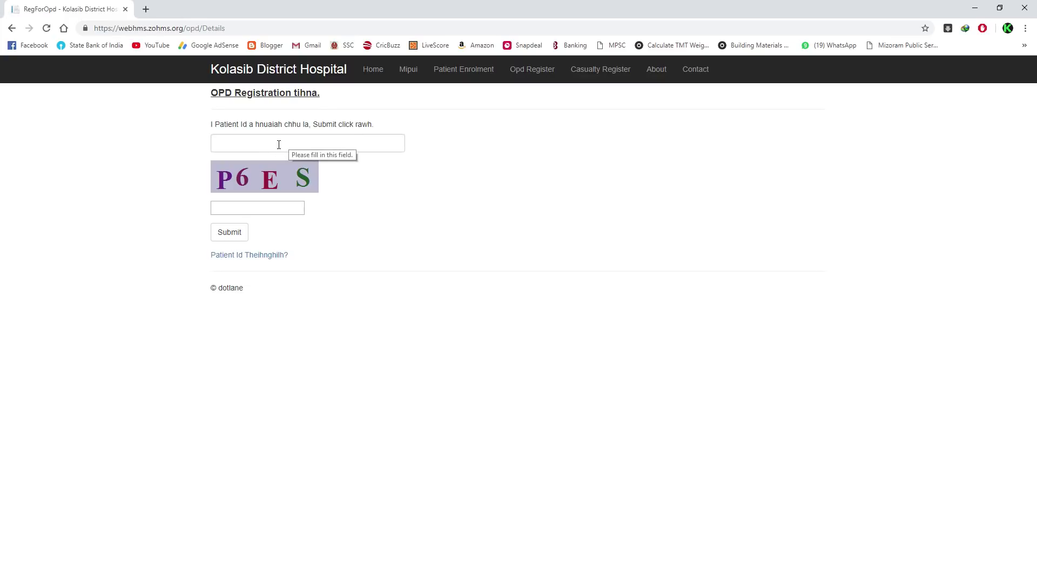
{"action": "left_click", "coordinate": [253, 144]}
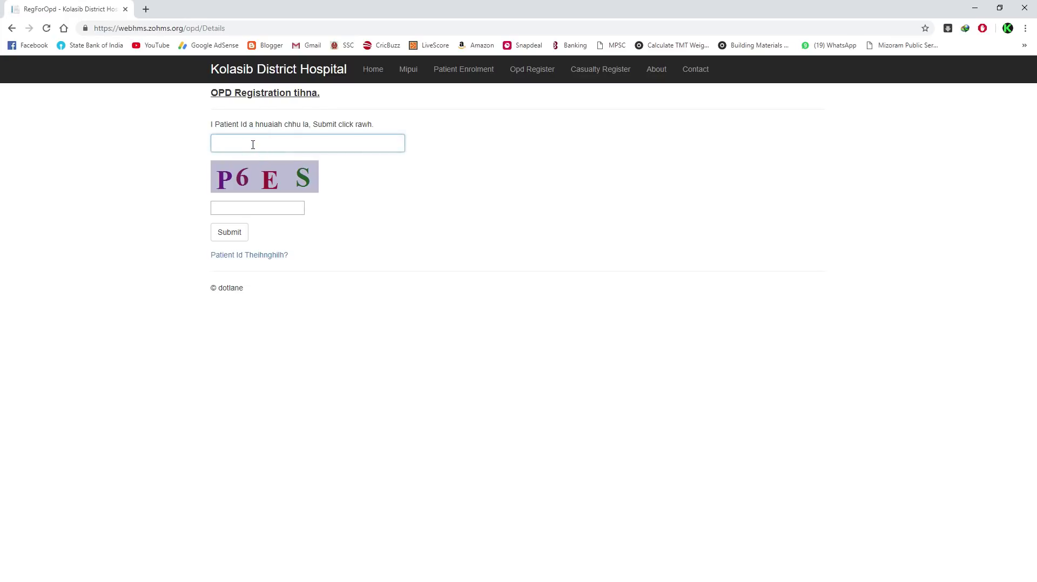
Step: Bring the enrollment card PDF into view and copy the D.H.K Id from the first card
{"action": "left_click_drag", "start_coordinate": [462, 13], "coordinate": [545, 9]}
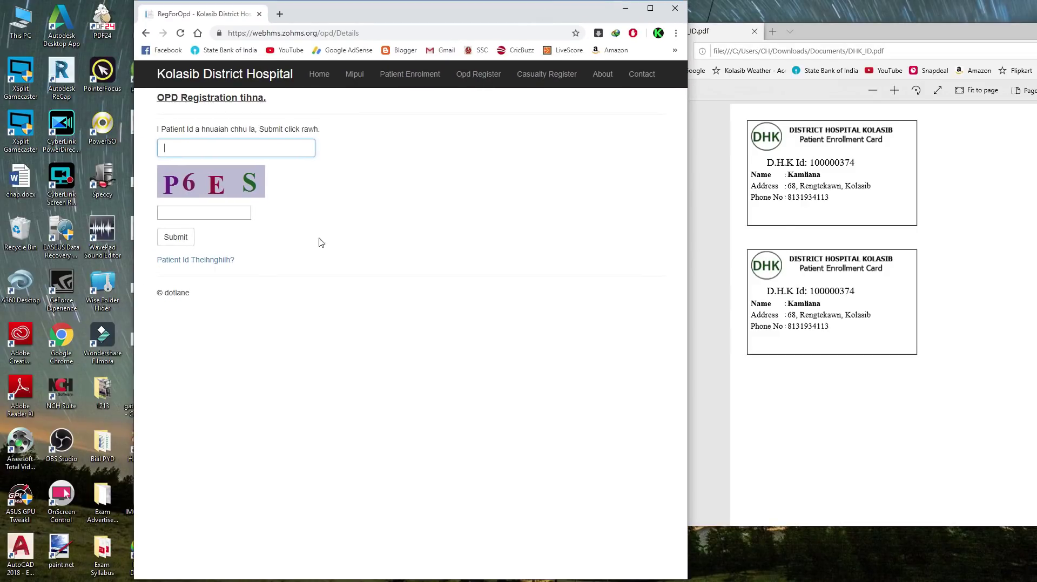
{"action": "left_click", "coordinate": [785, 180]}
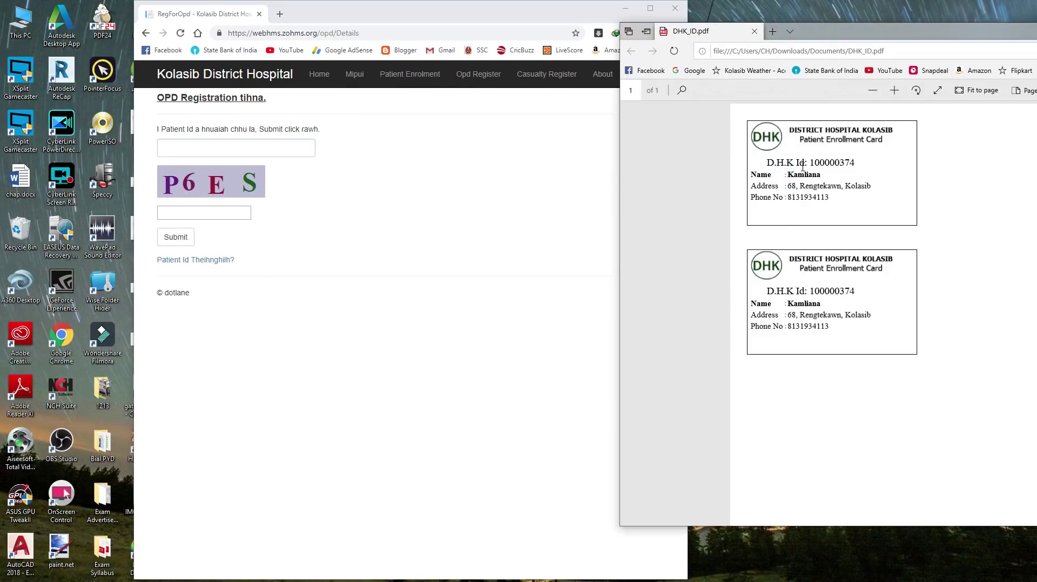
{"action": "left_click_drag", "start_coordinate": [812, 163], "coordinate": [856, 163]}
{"action": "right_click", "coordinate": [838, 162]}
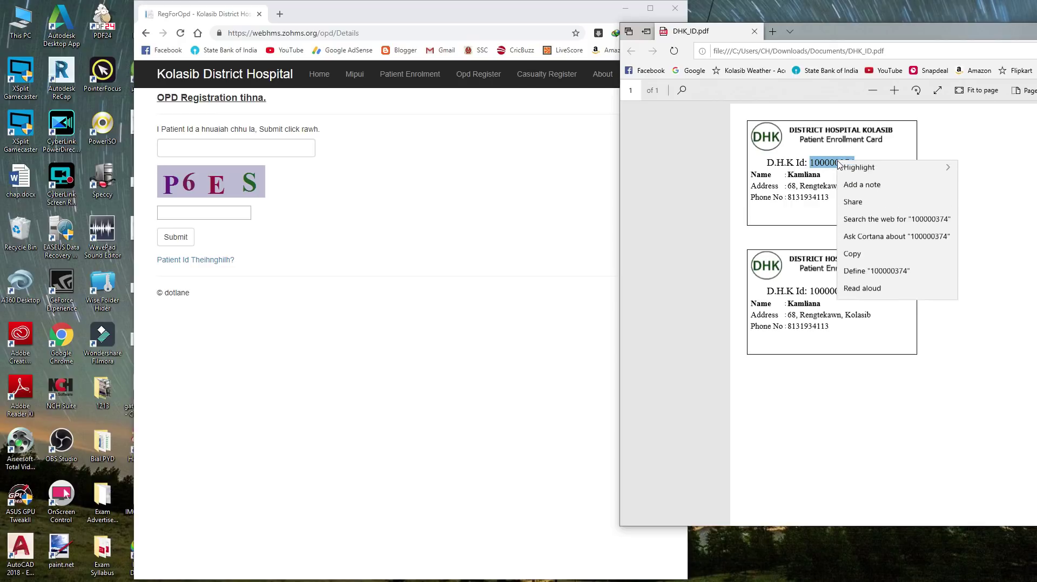
{"action": "left_click", "coordinate": [853, 257]}
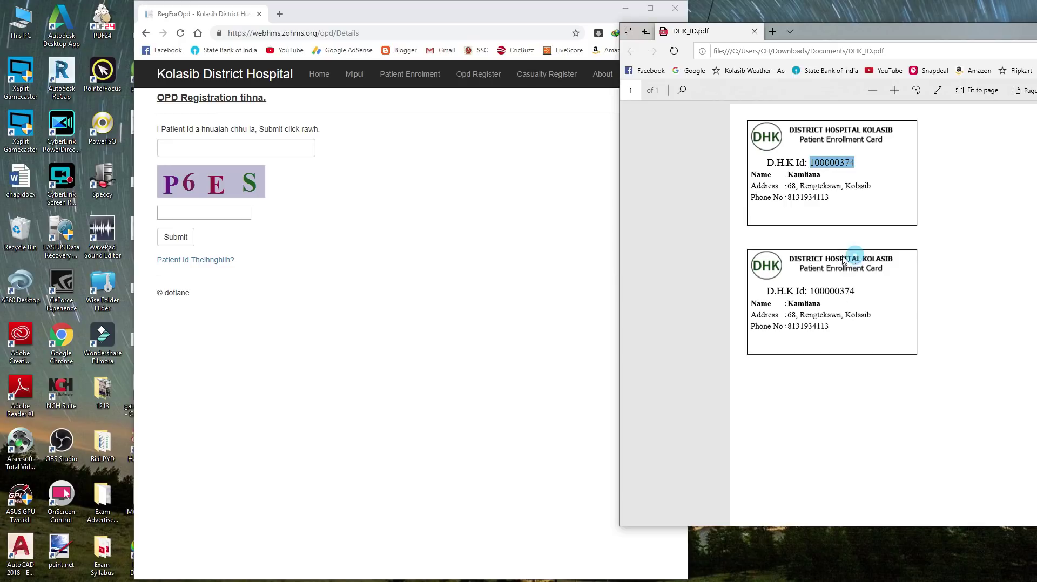
Step: Paste the ID into the OPD Patient Id field, enter the captcha, then go to Casualty Register
{"action": "left_click", "coordinate": [209, 147]}
{"action": "right_click", "coordinate": [209, 145]}
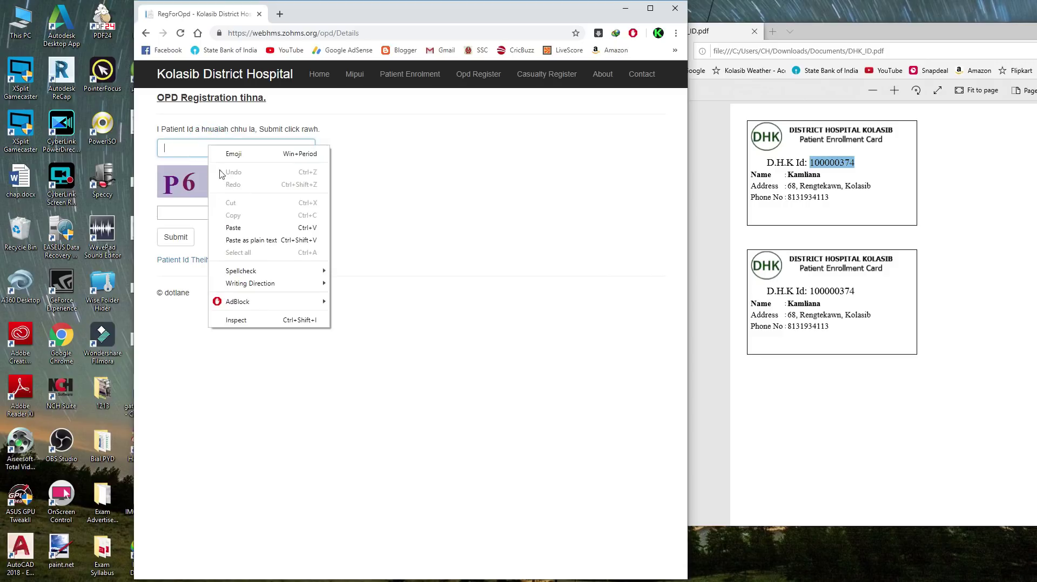
{"action": "left_click", "coordinate": [246, 227]}
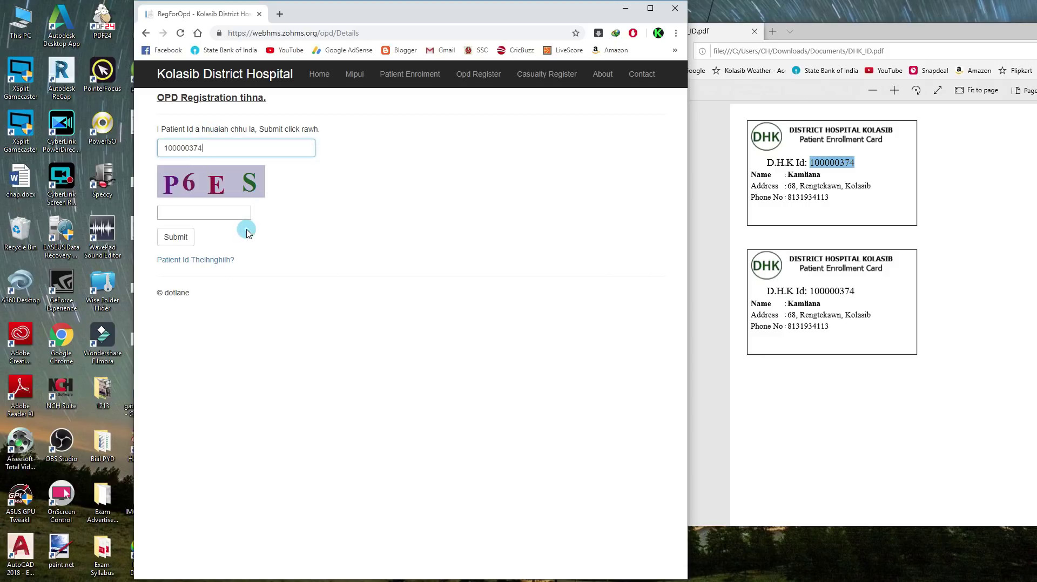
{"action": "left_click", "coordinate": [189, 209]}
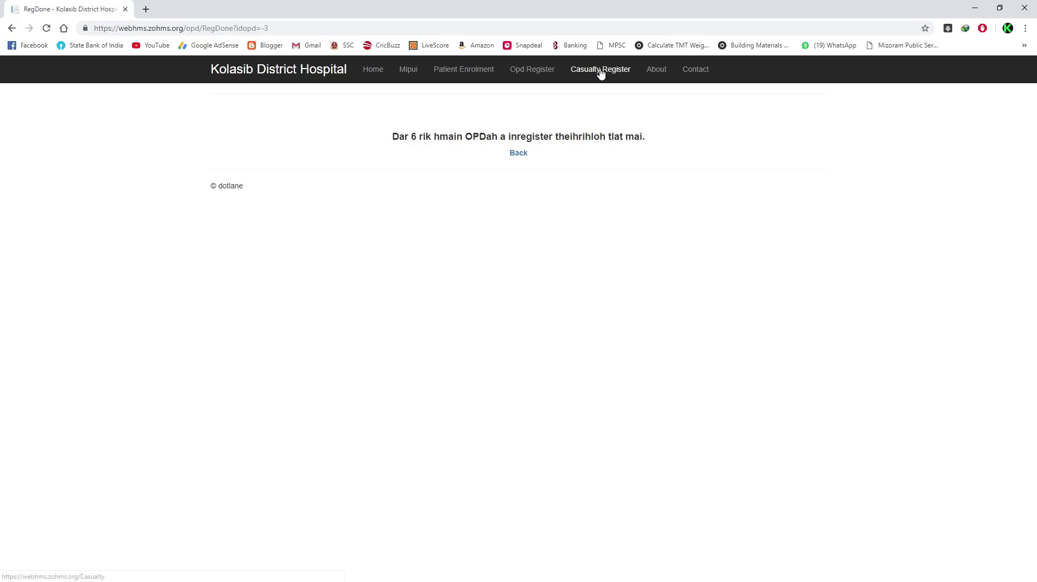
{"action": "left_click", "coordinate": [601, 73]}
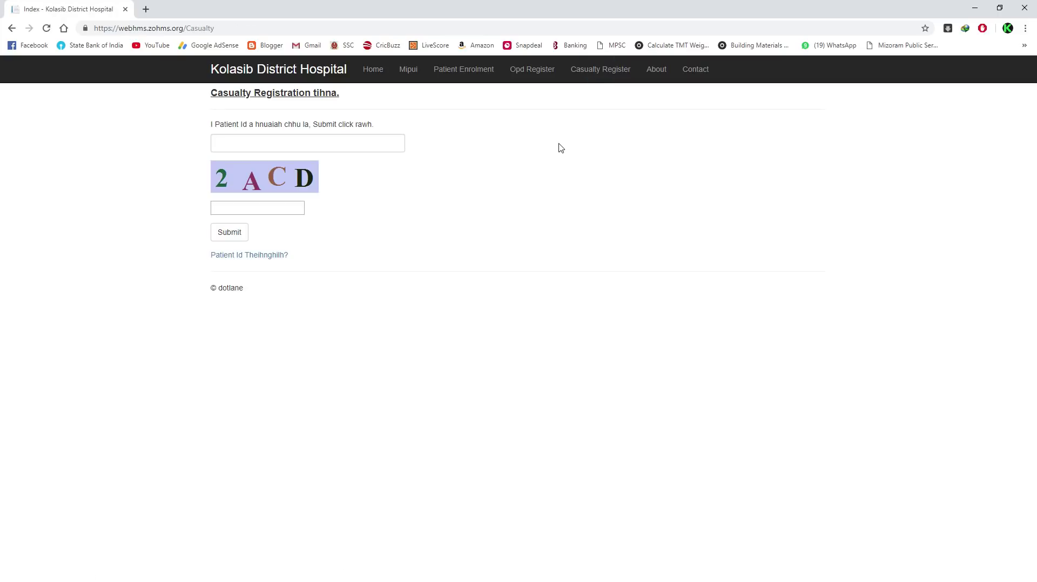
Step: Place the casualty form beside the enrollment card and copy the card's D.H.K Id
{"action": "left_click", "coordinate": [283, 144]}
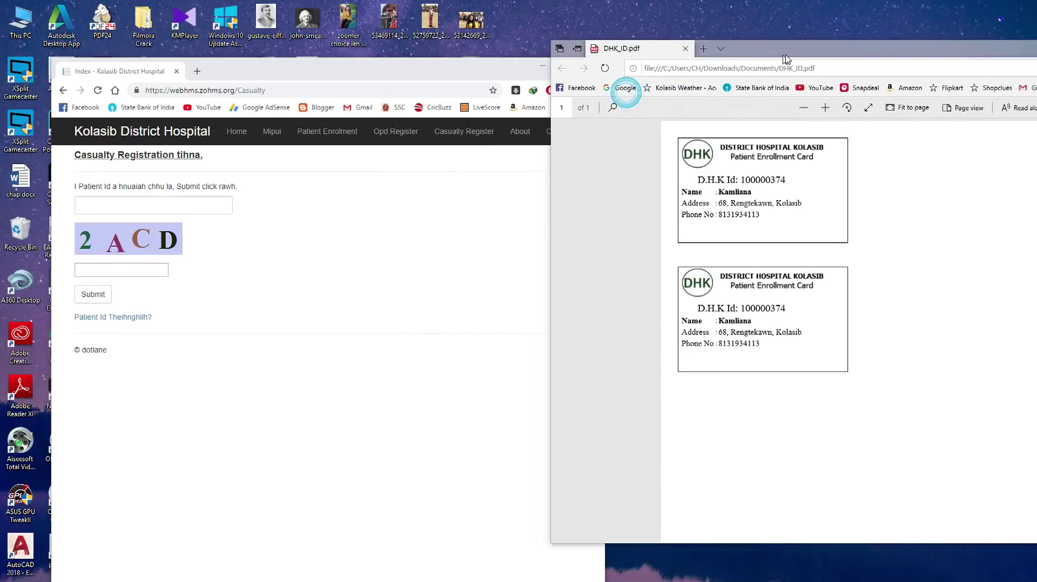
{"action": "left_click_drag", "start_coordinate": [503, 75], "coordinate": [558, 19]}
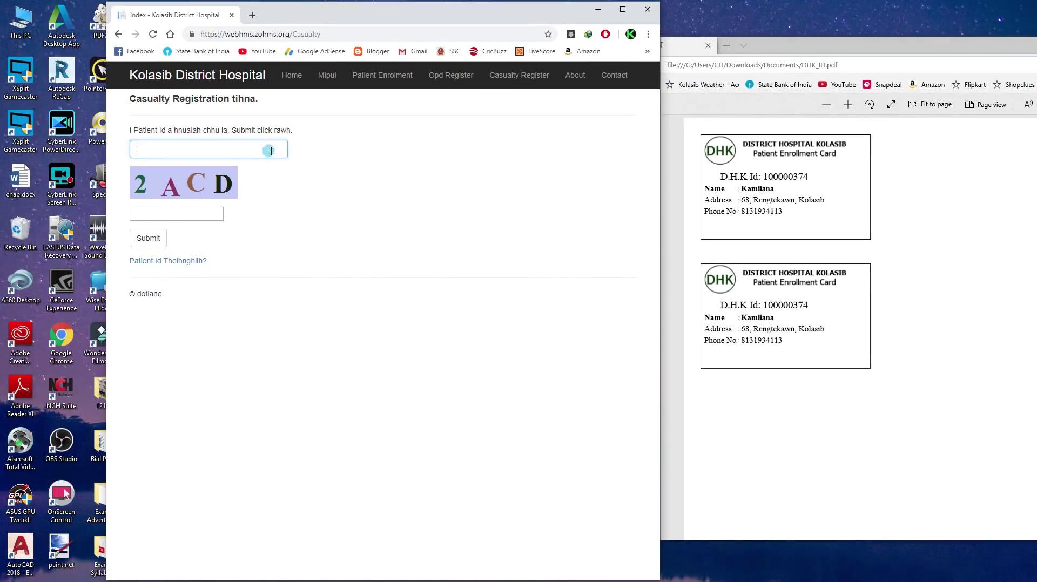
{"action": "left_click", "coordinate": [269, 151]}
{"action": "left_click_drag", "start_coordinate": [812, 178], "coordinate": [766, 177]}
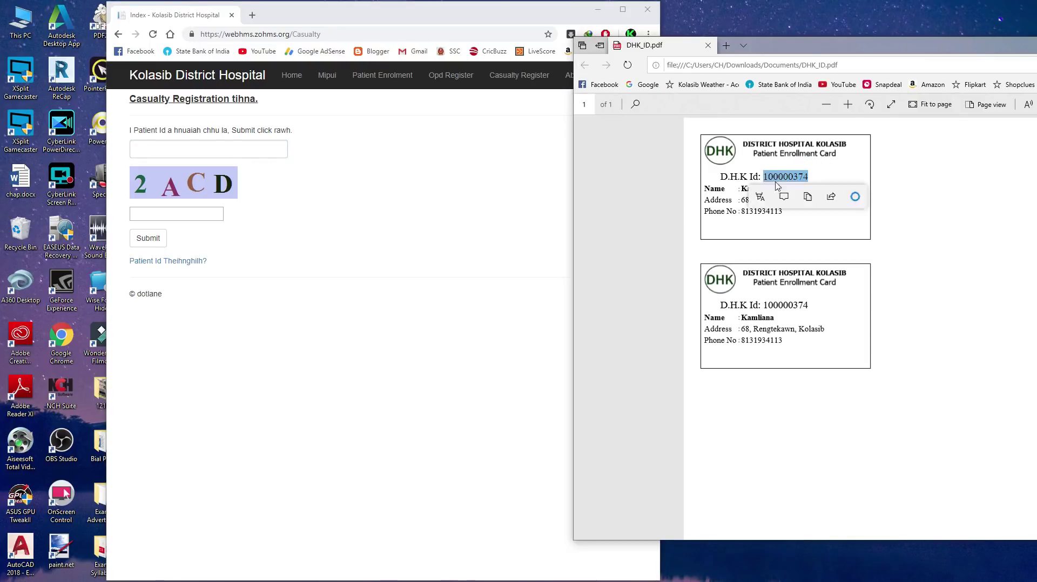
{"action": "right_click", "coordinate": [790, 178]}
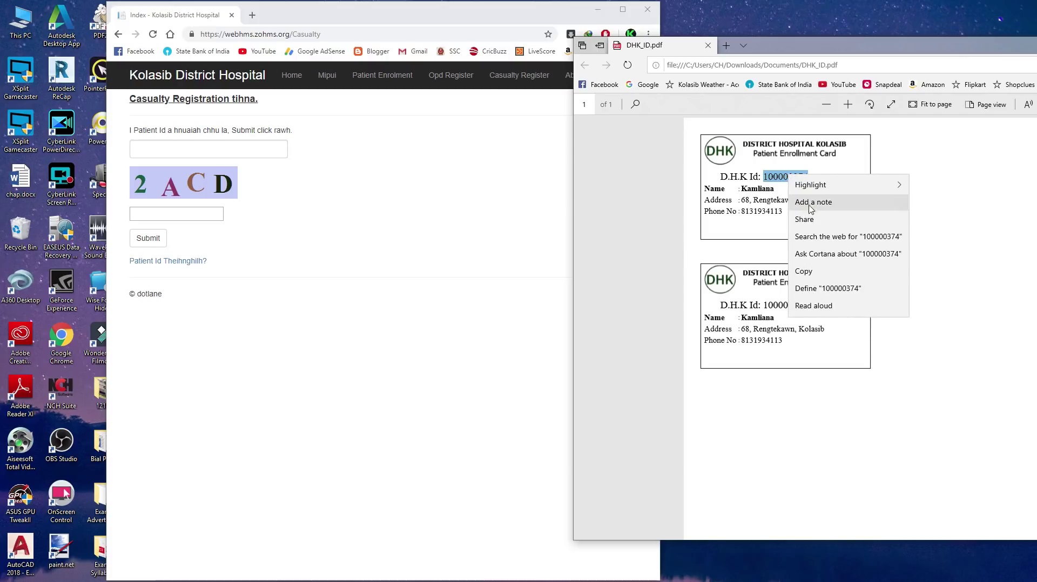
{"action": "left_click", "coordinate": [805, 270]}
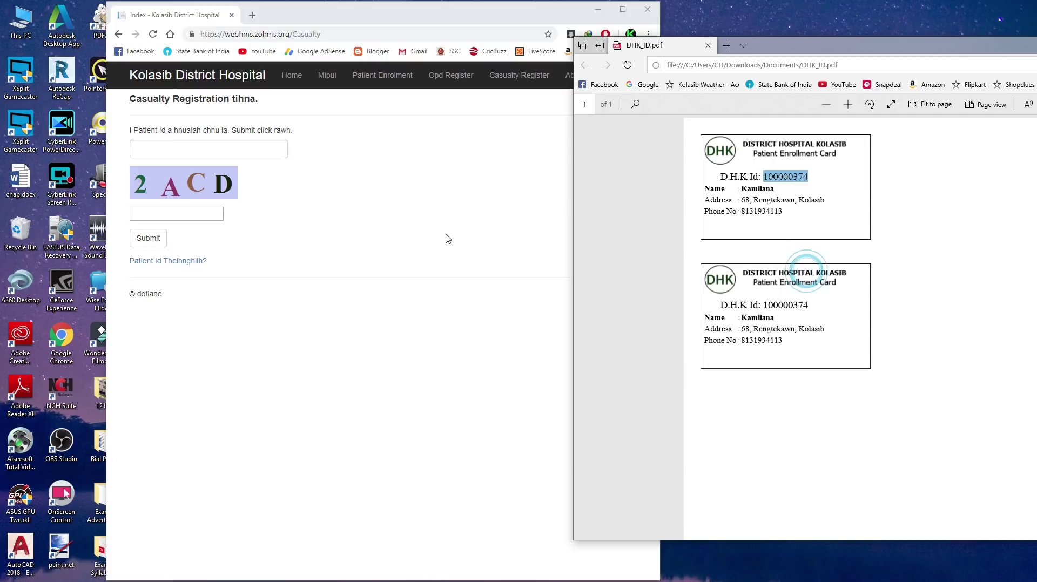
Step: Paste the ID into the casualty form's Patient Id field and type the captcha
{"action": "left_click", "coordinate": [231, 153]}
{"action": "right_click", "coordinate": [228, 146]}
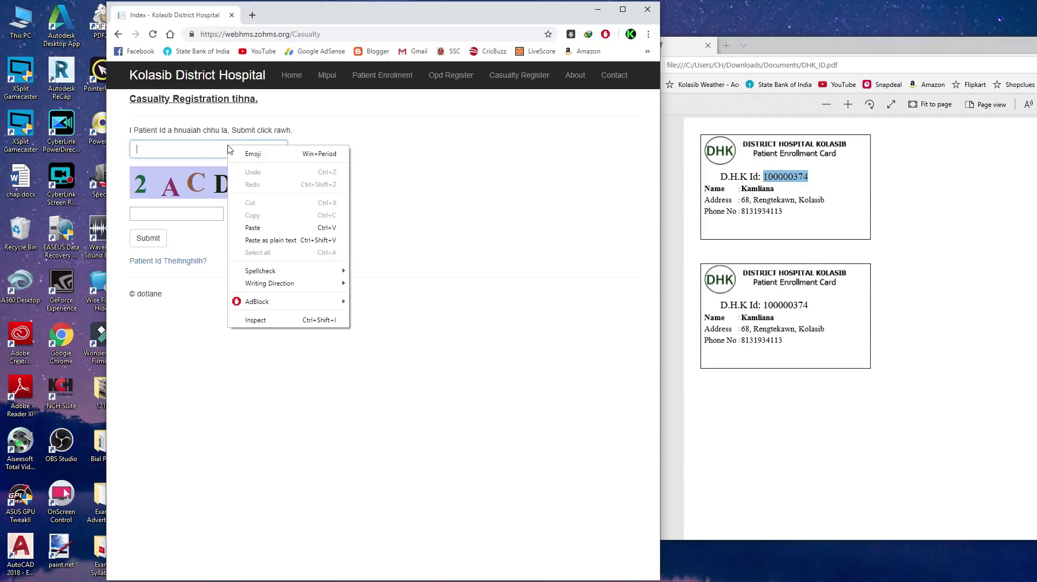
{"action": "left_click", "coordinate": [262, 228]}
{"action": "left_click", "coordinate": [186, 215]}
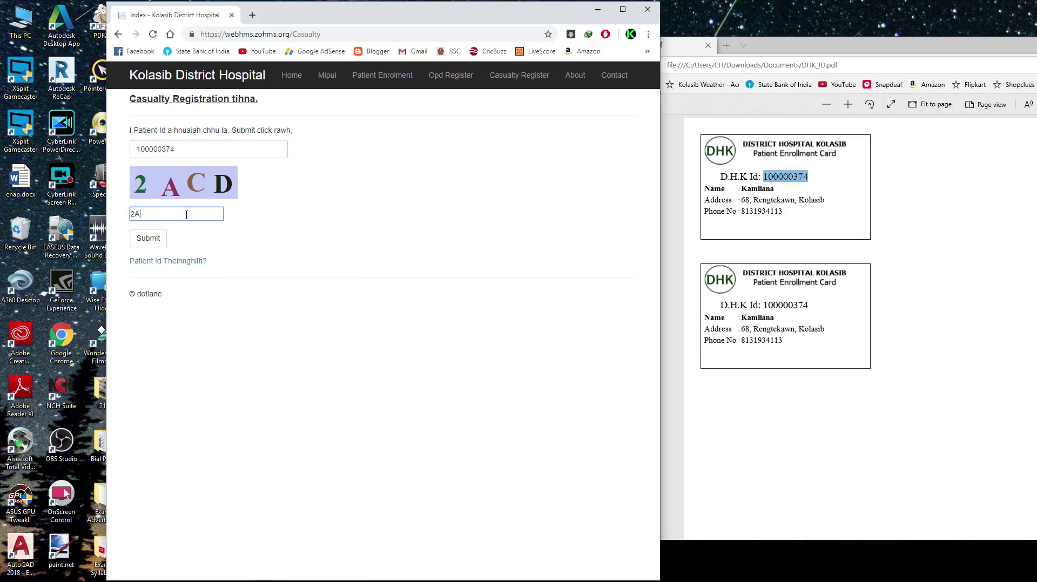
{"action": "type", "text": "2AC"}
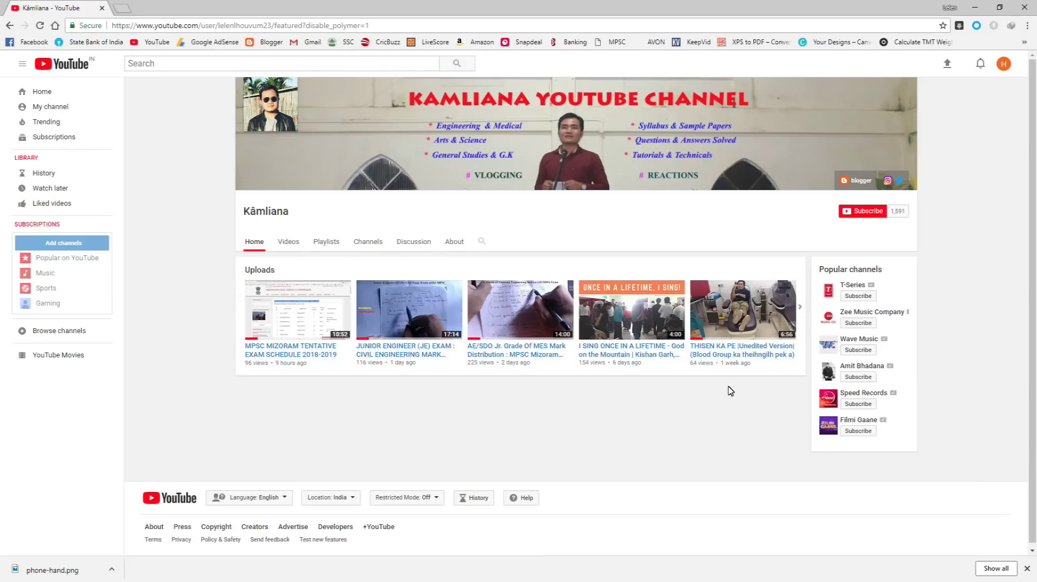
Step: Subscribe to the YouTube channel and turn on all of its notifications
{"action": "left_click", "coordinate": [868, 214]}
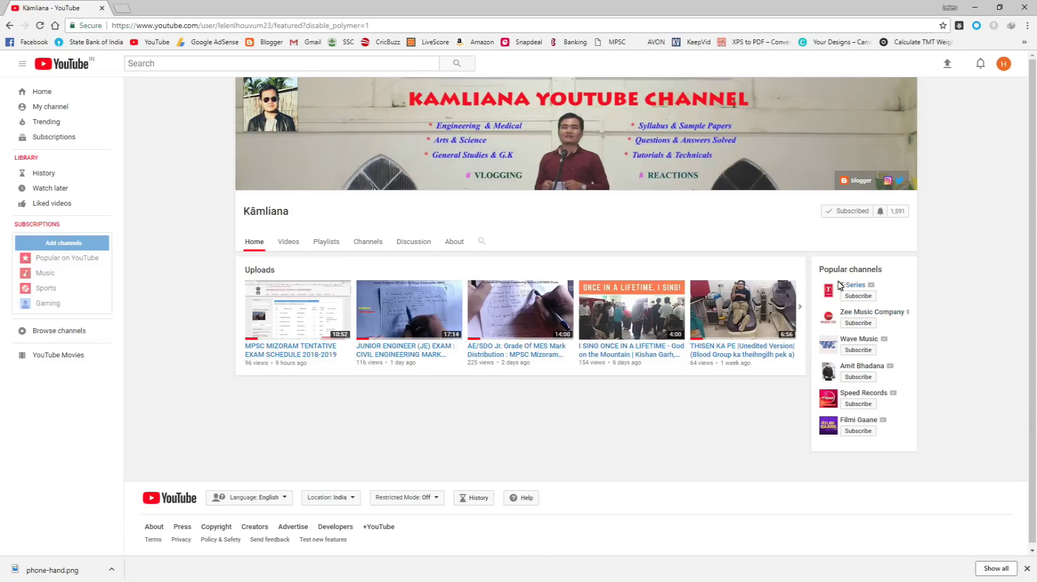
{"action": "left_click", "coordinate": [881, 212]}
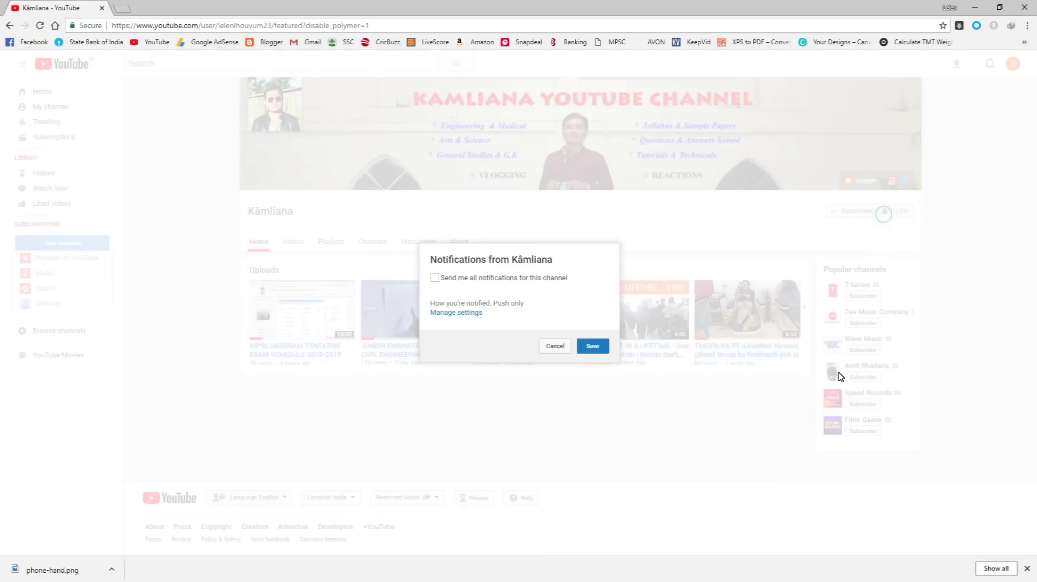
{"action": "left_click", "coordinate": [434, 278]}
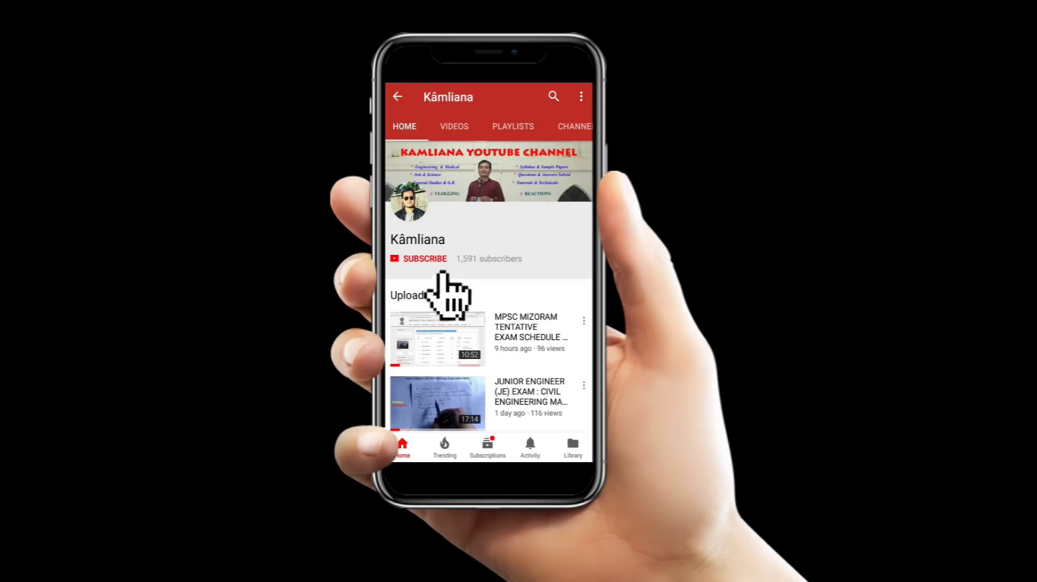
{"action": "left_click", "coordinate": [427, 260]}
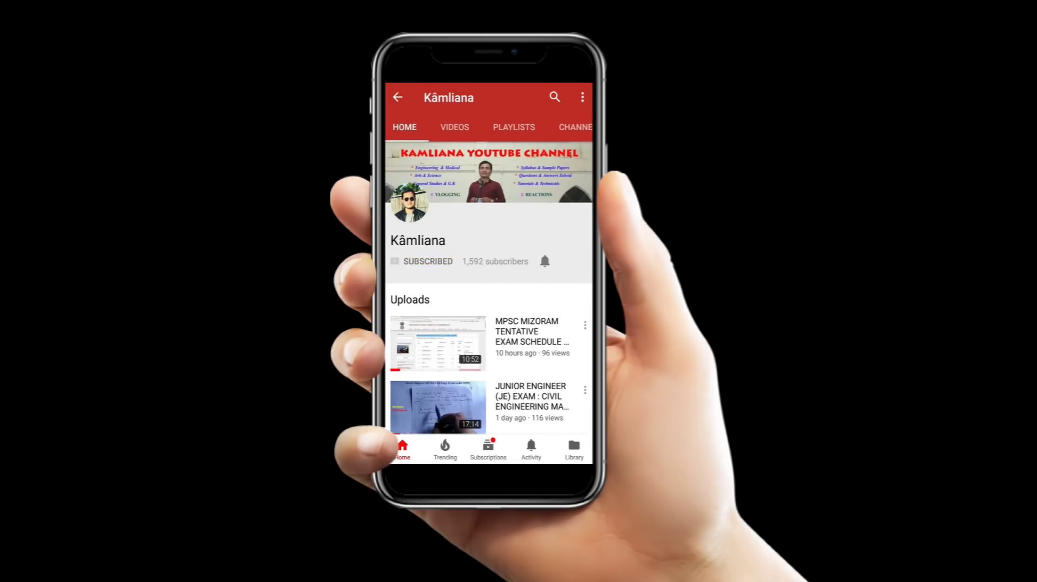